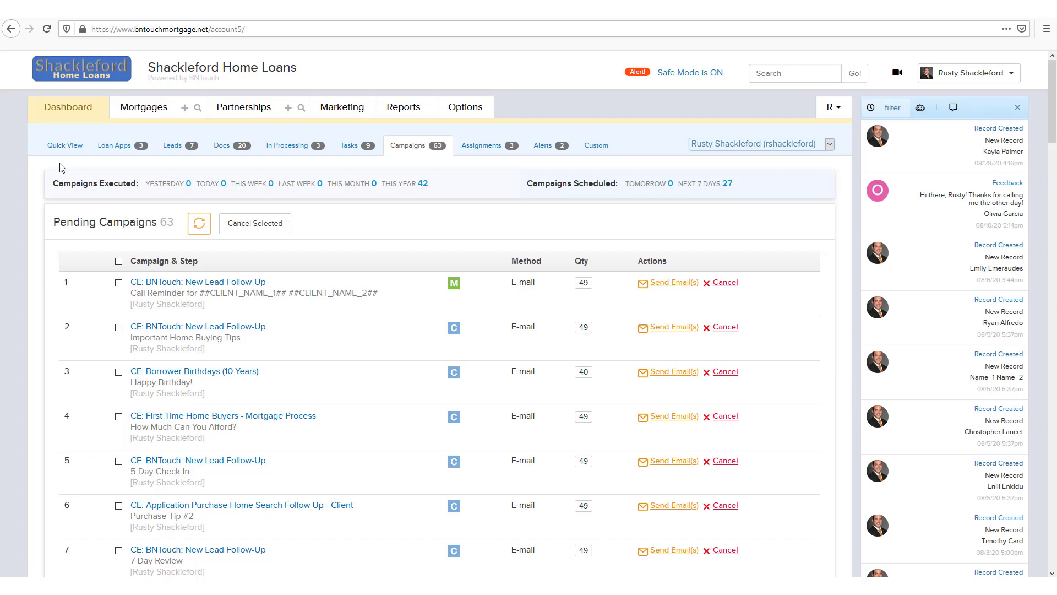
Open the Automatic Lead Distribution tool from the account options
{"action": "left_click", "coordinate": [448, 113]}
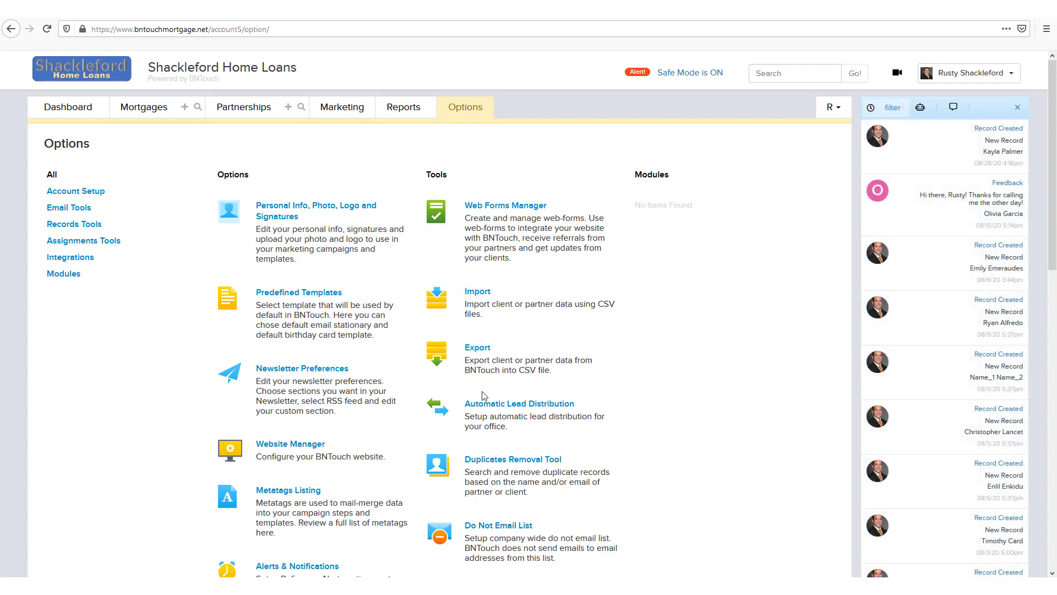
{"action": "left_click", "coordinate": [493, 408]}
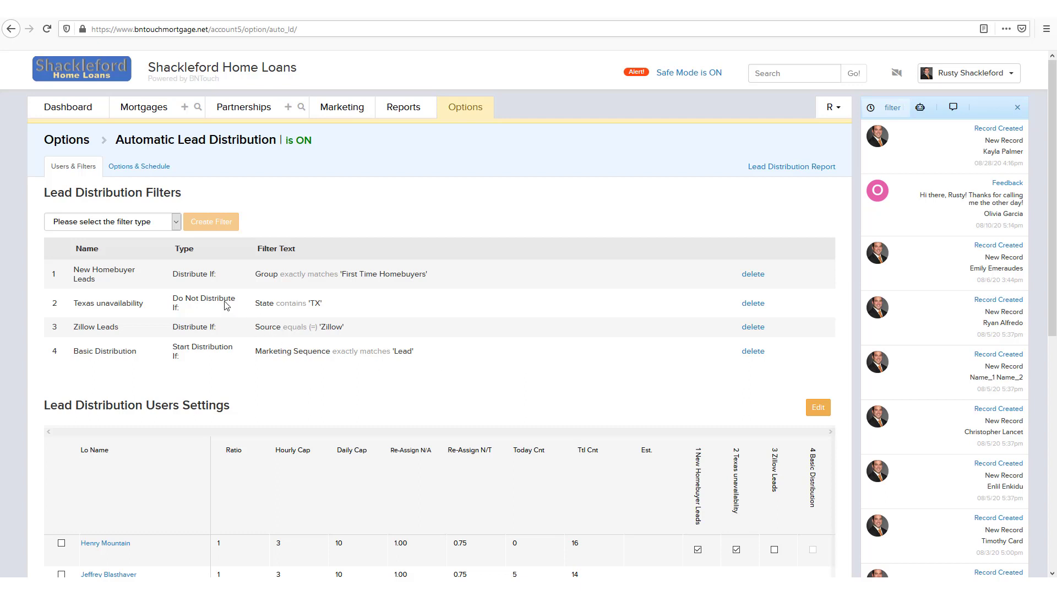
{"action": "left_click", "coordinate": [131, 228]}
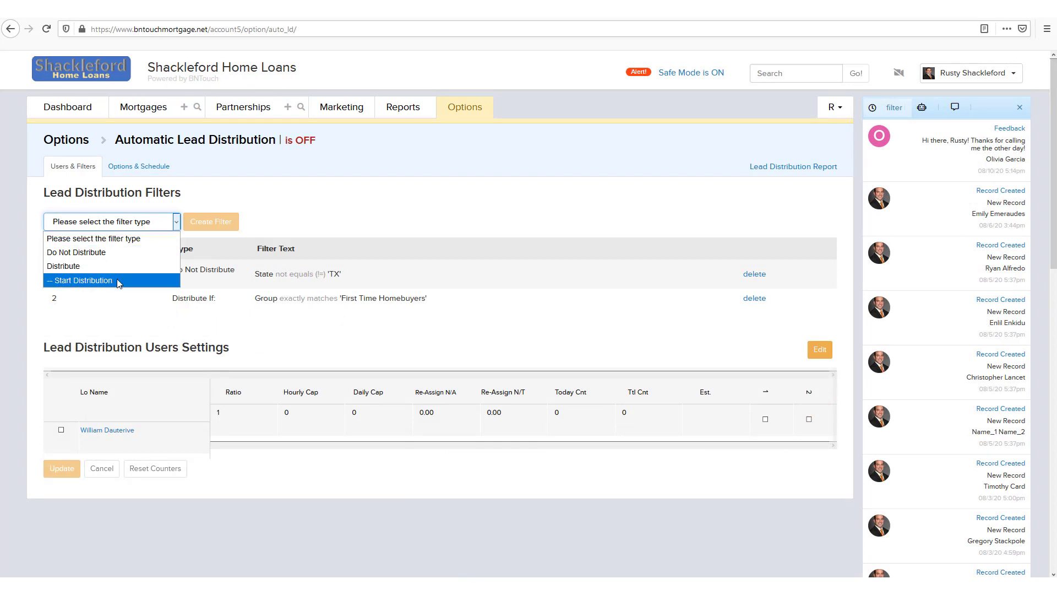
{"action": "left_click", "coordinate": [133, 280]}
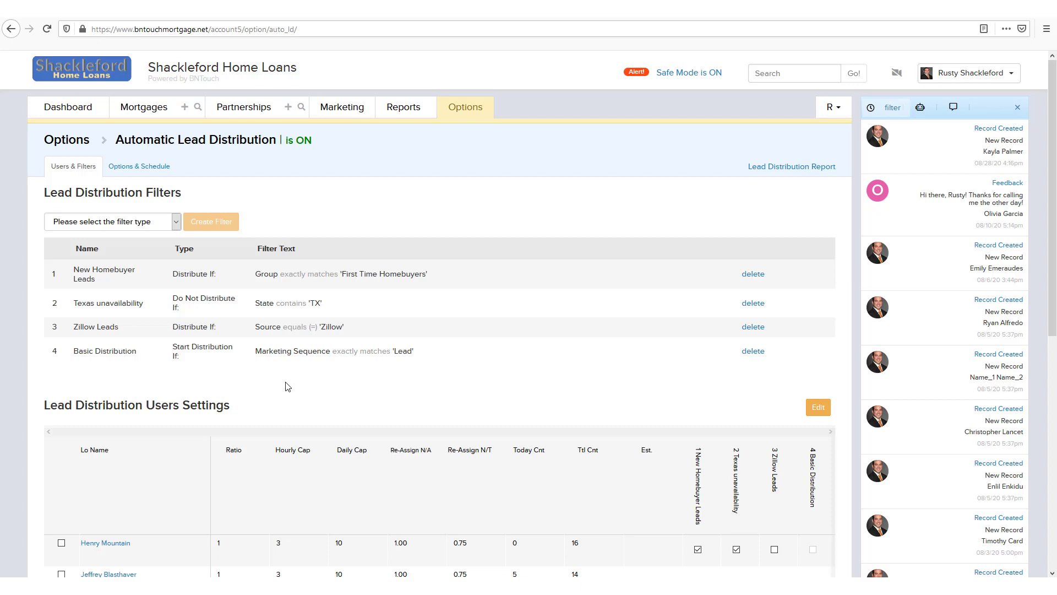
{"action": "left_click", "coordinate": [165, 223]}
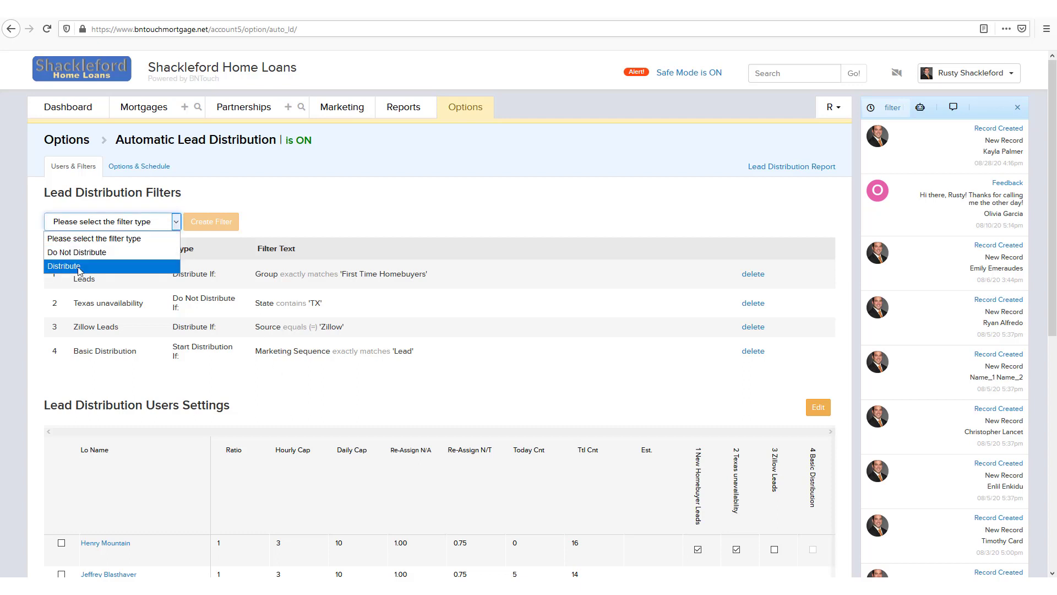
{"action": "left_click", "coordinate": [233, 264]}
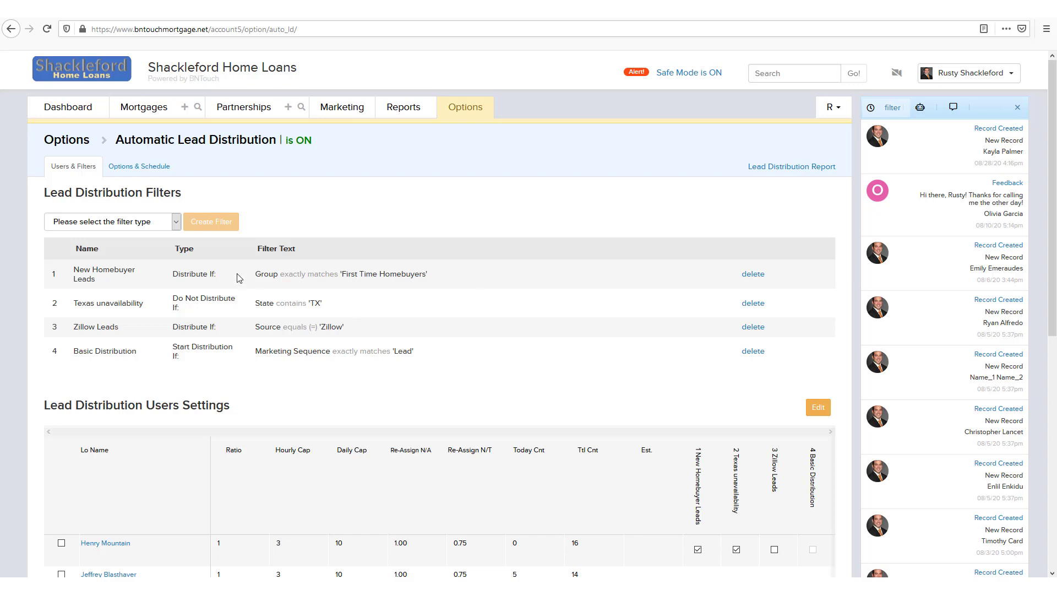
Start a new Distribute filter with the first condition Marketing Sequence exactly matches Lead
{"action": "left_click", "coordinate": [166, 226]}
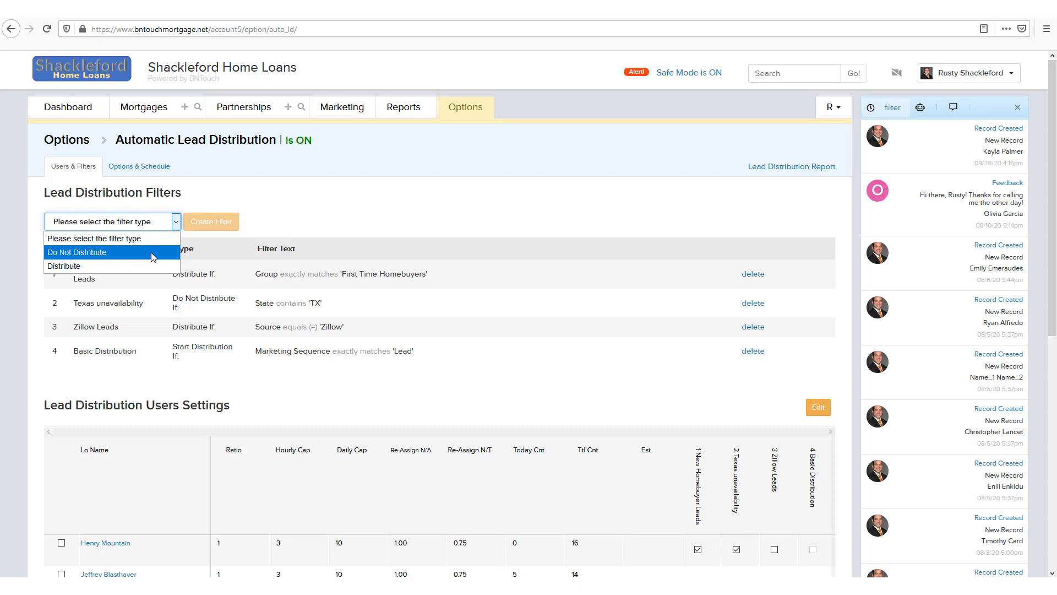
{"action": "left_click", "coordinate": [144, 266]}
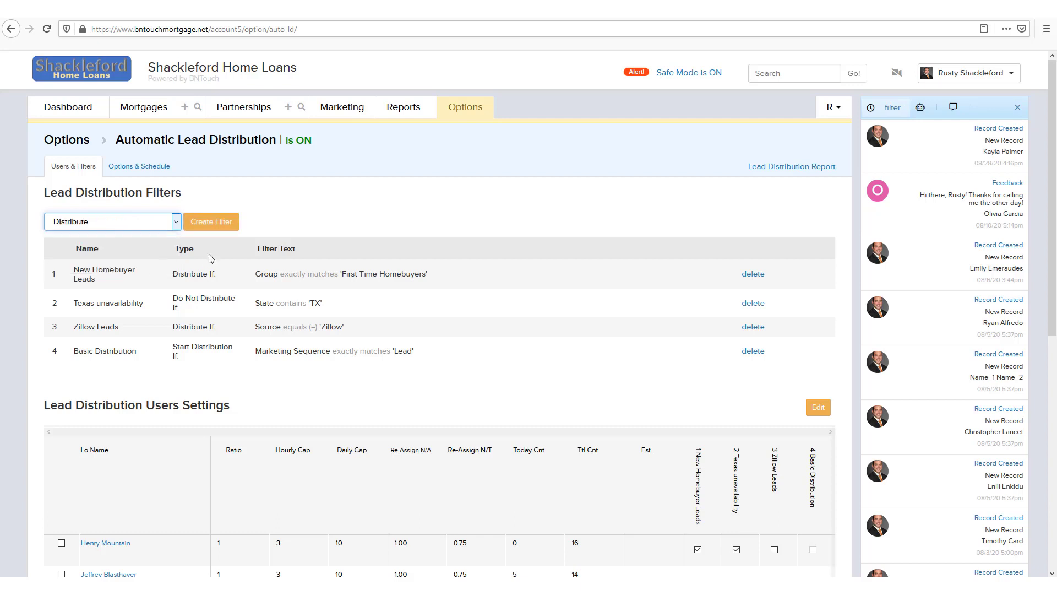
{"action": "left_click", "coordinate": [218, 222]}
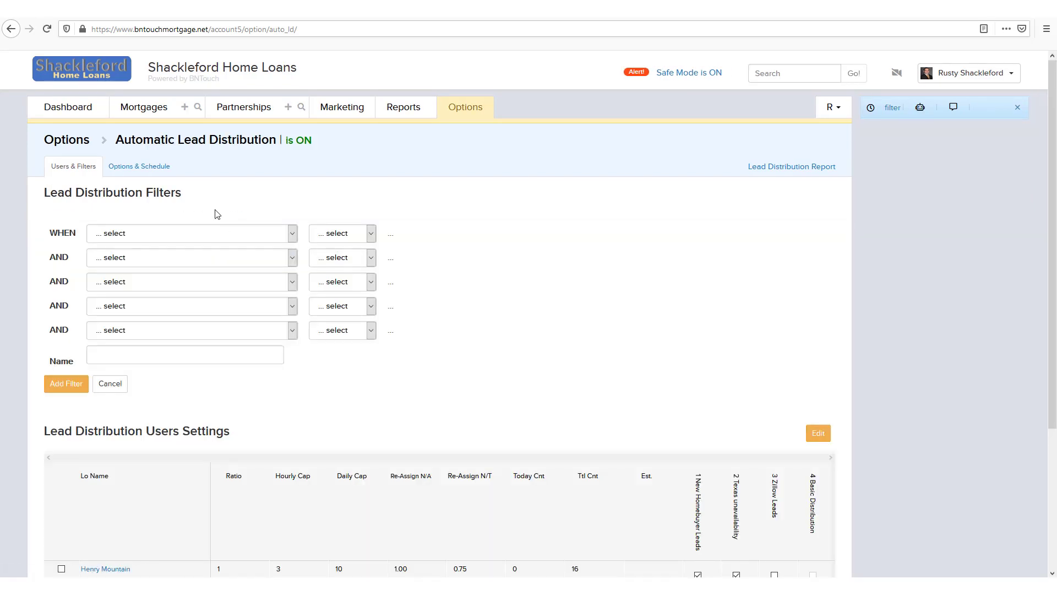
{"action": "left_click", "coordinate": [138, 237]}
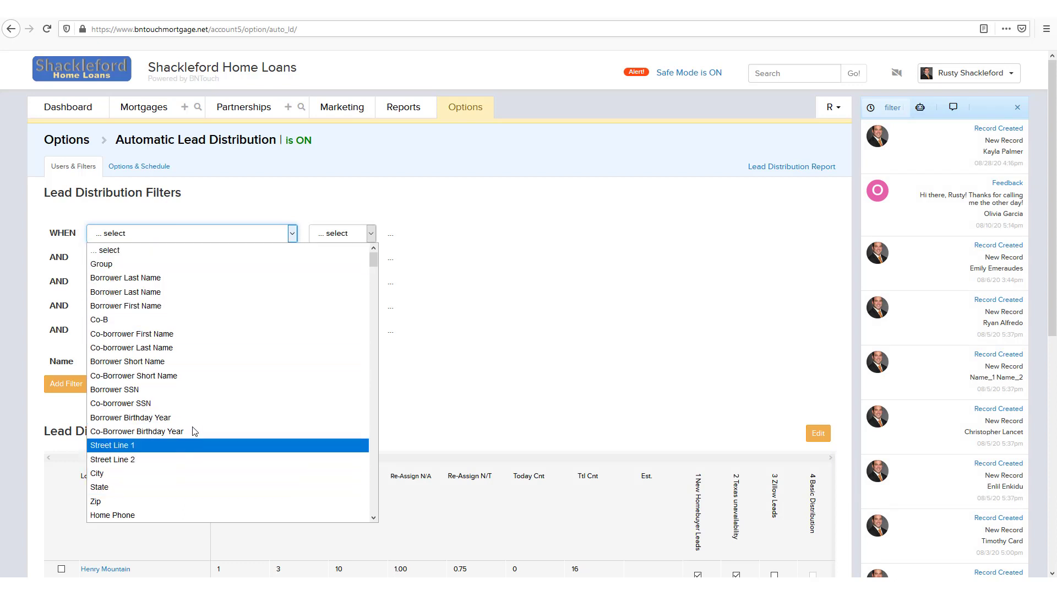
{"action": "left_click", "coordinate": [117, 252]}
{"action": "type", "text": "mar"}
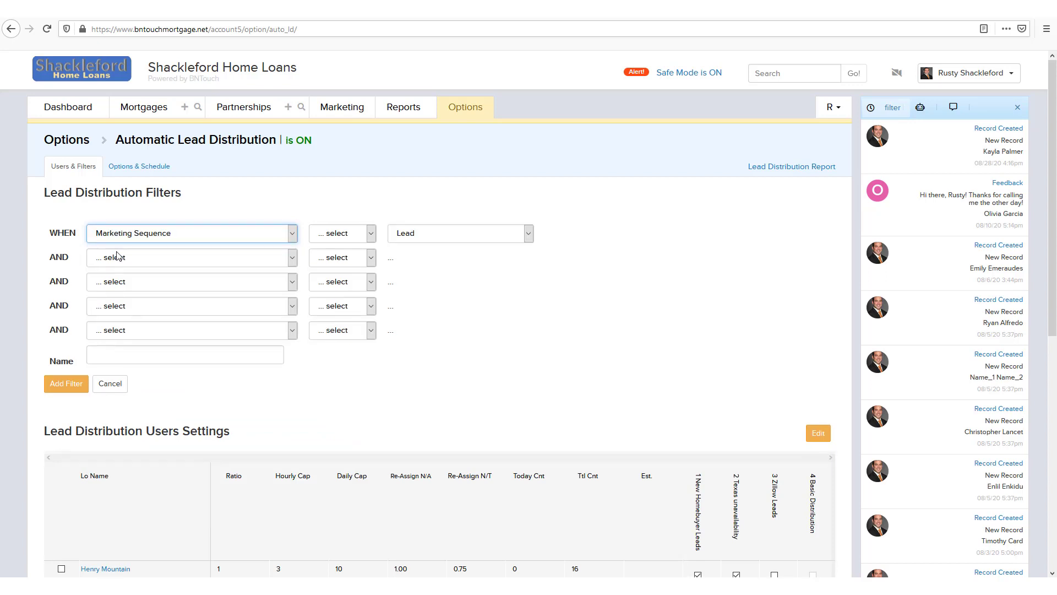
{"action": "left_click", "coordinate": [343, 237]}
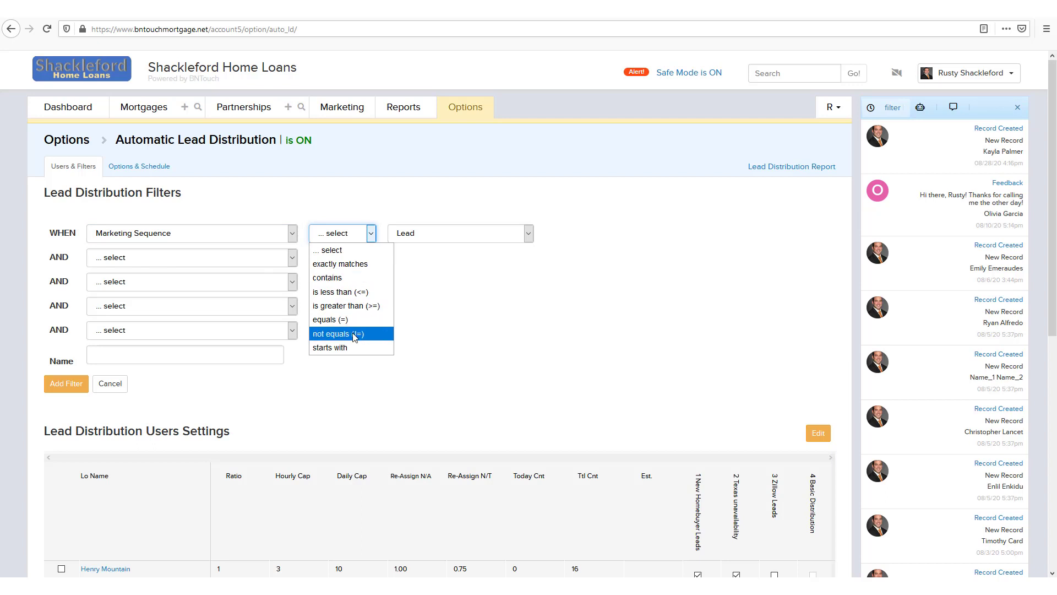
{"action": "left_click", "coordinate": [351, 265]}
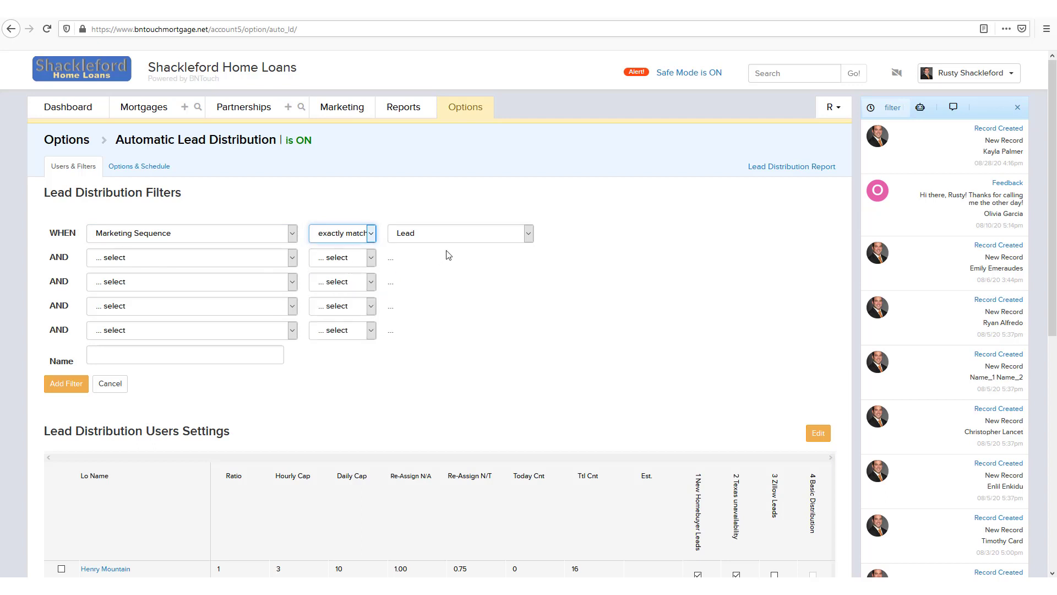
{"action": "left_click", "coordinate": [455, 241]}
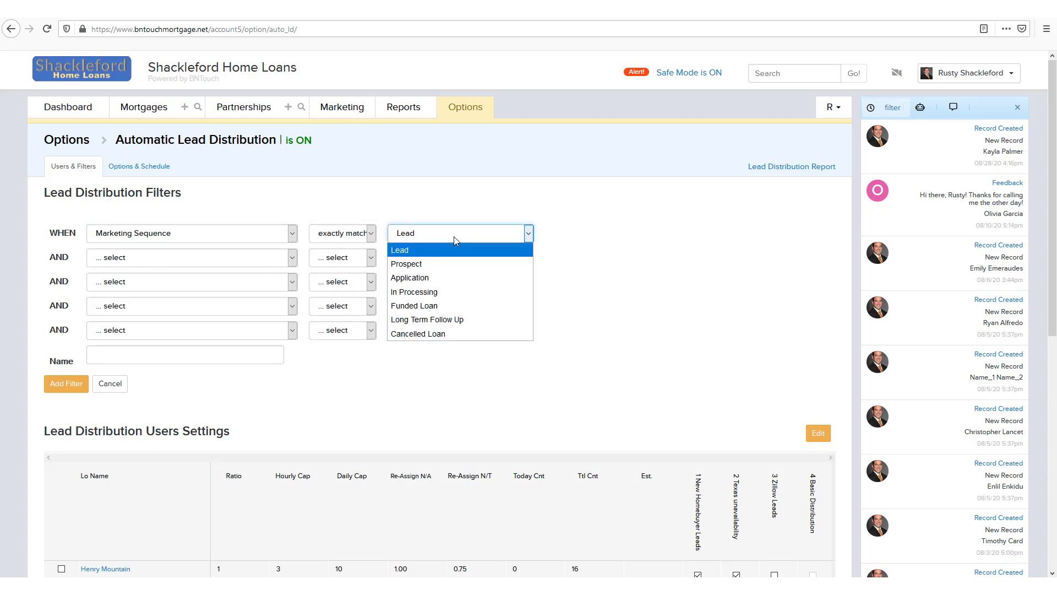
{"action": "left_click", "coordinate": [592, 231]}
Name the new filter "New Lead Distribution"
{"action": "left_click", "coordinate": [184, 359]}
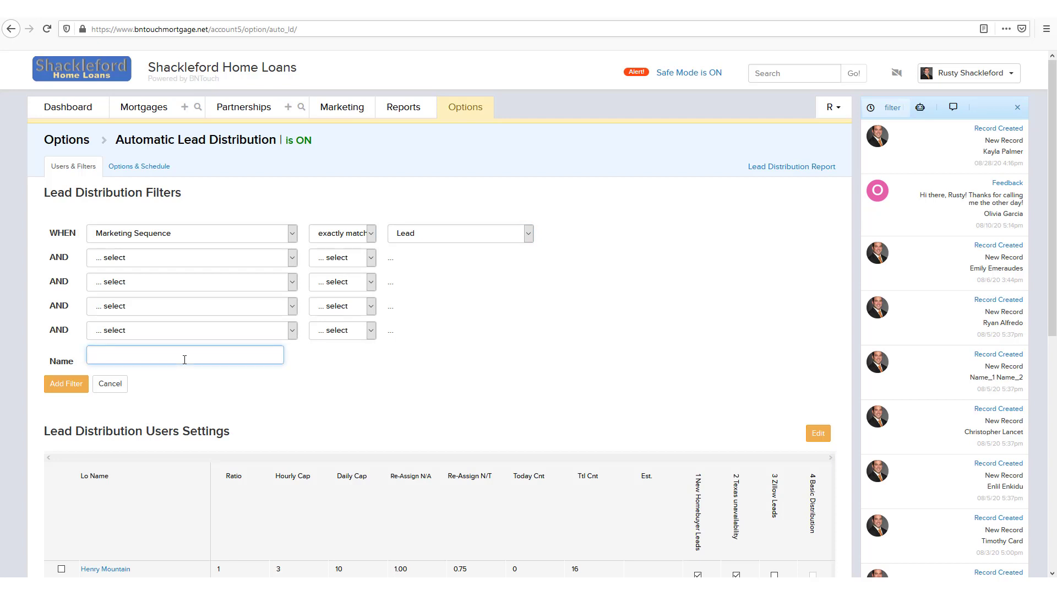
{"action": "type", "text": "New Lead Distribution"}
{"action": "left_click", "coordinate": [240, 392]}
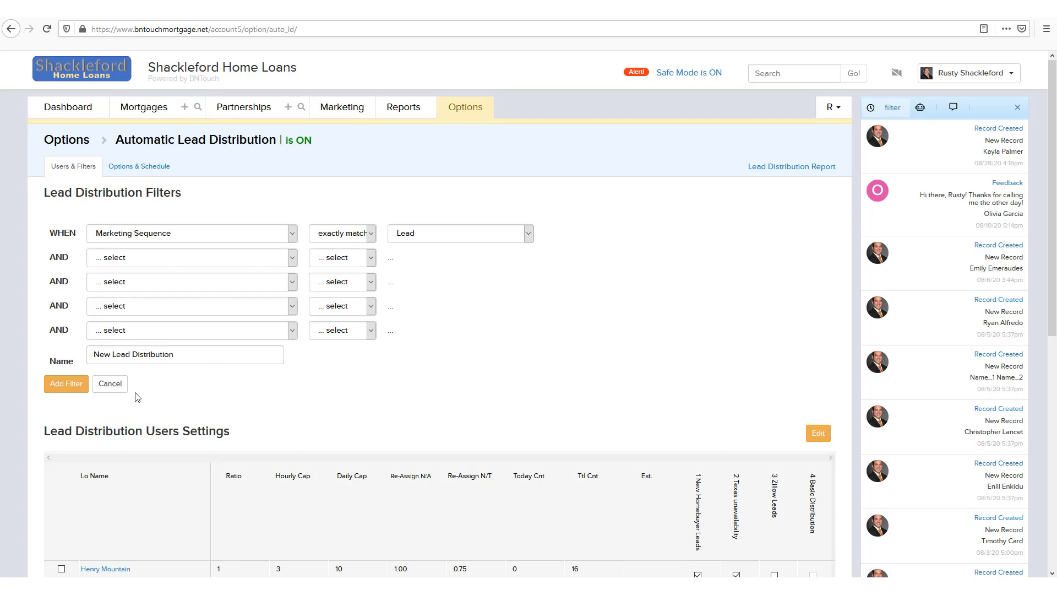
Add a second filter condition, Source equals (=) Zillow, and discard the filter without adding it
{"action": "left_click", "coordinate": [159, 264]}
{"action": "type", "text": "so"}
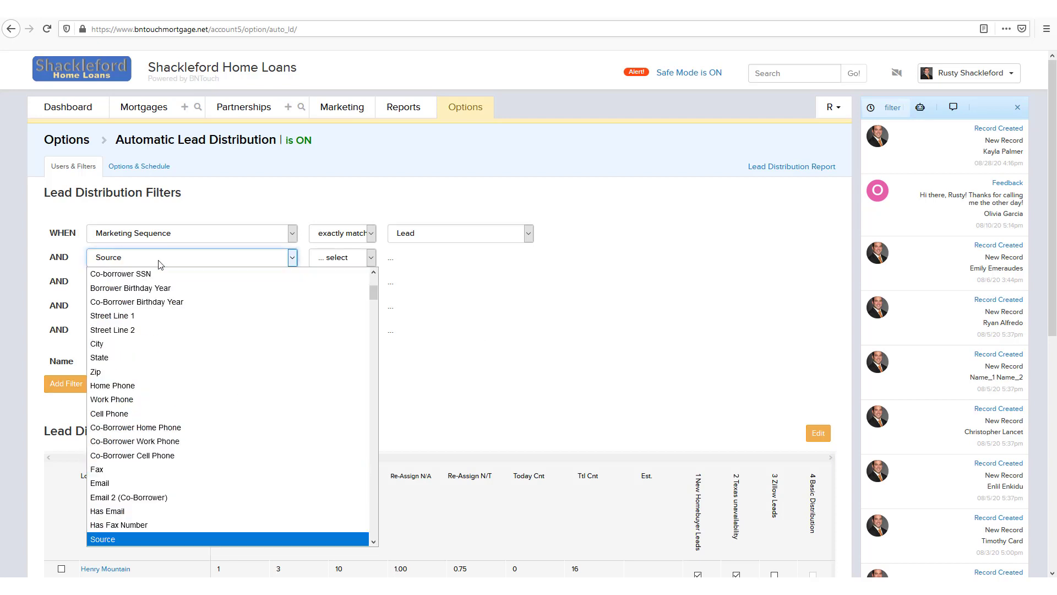
{"action": "left_click", "coordinate": [142, 540]}
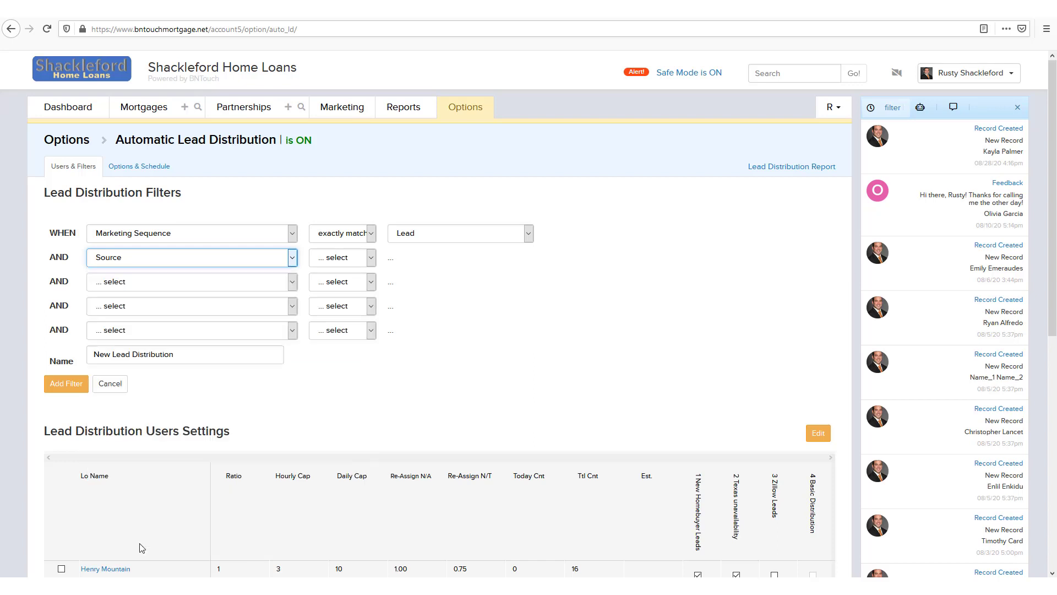
{"action": "left_click", "coordinate": [339, 260]}
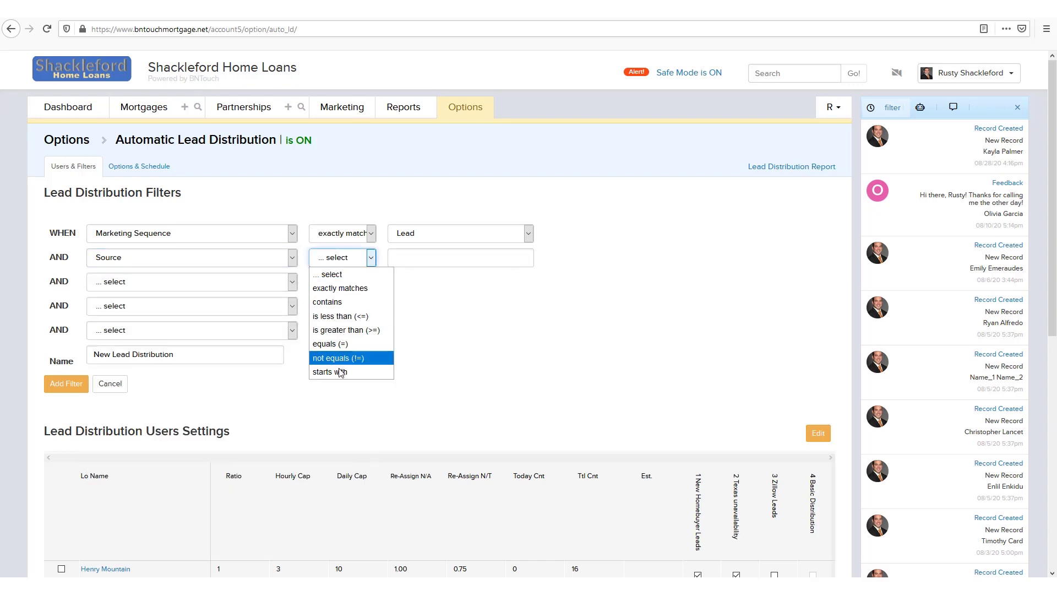
{"action": "left_click", "coordinate": [332, 346]}
{"action": "left_click", "coordinate": [418, 254]}
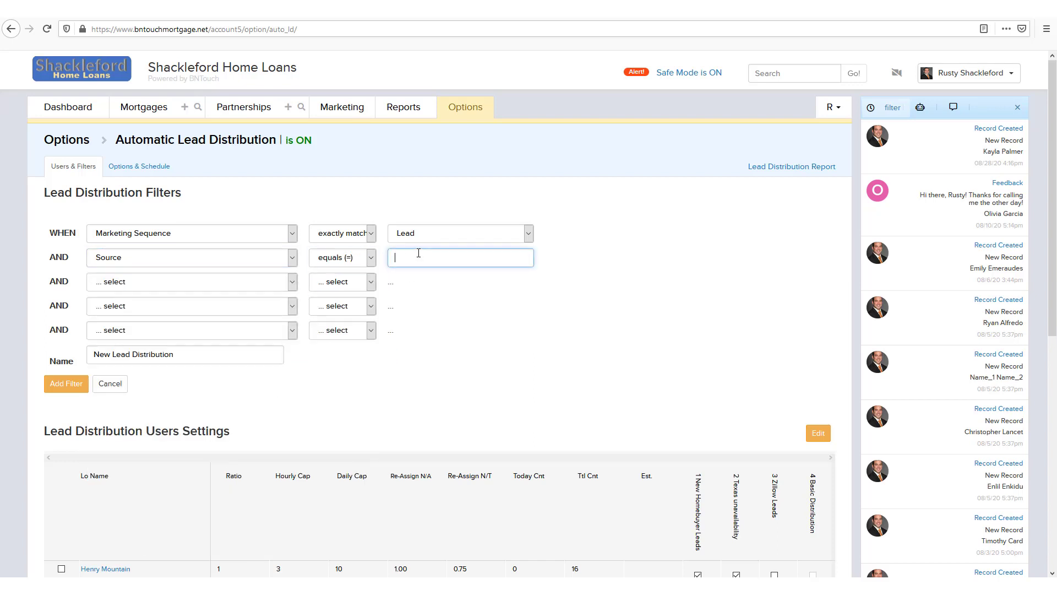
{"action": "type", "text": "Zillow"}
{"action": "left_click", "coordinate": [459, 338]}
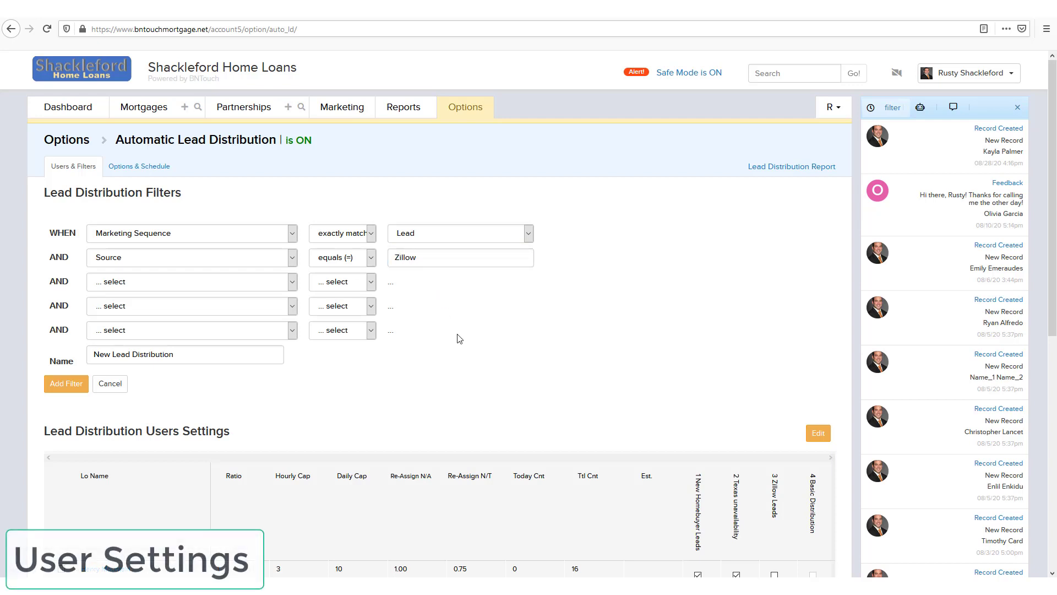
{"action": "left_click", "coordinate": [111, 384]}
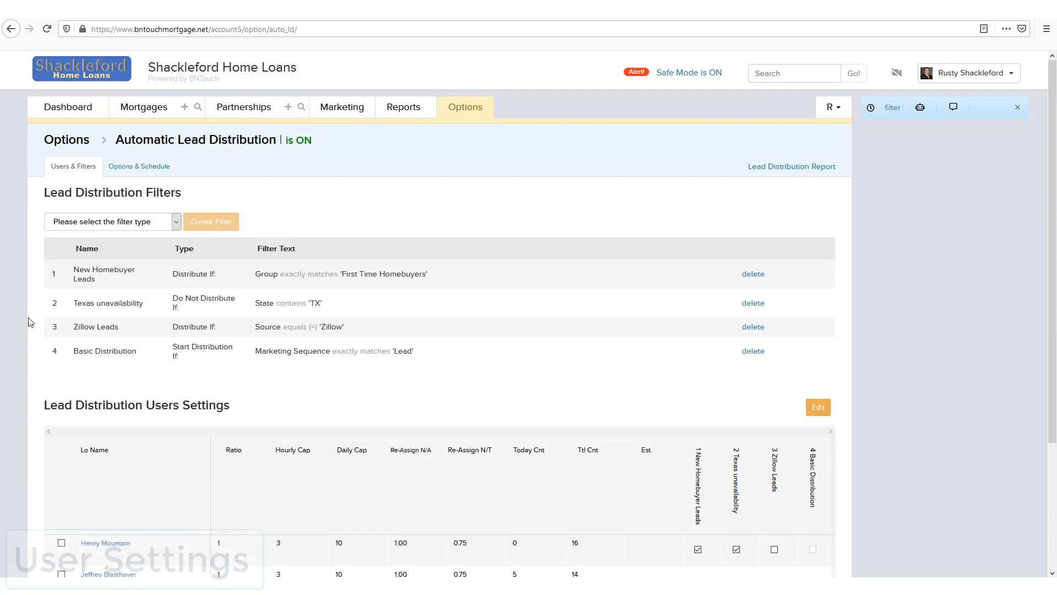
Make the Lead Distribution Users Settings editable and set the second loan officer's Re-Assign N/A value to 0.25
{"action": "scroll", "coordinate": [30, 316], "scroll_direction": "down", "scroll_amount": 5}
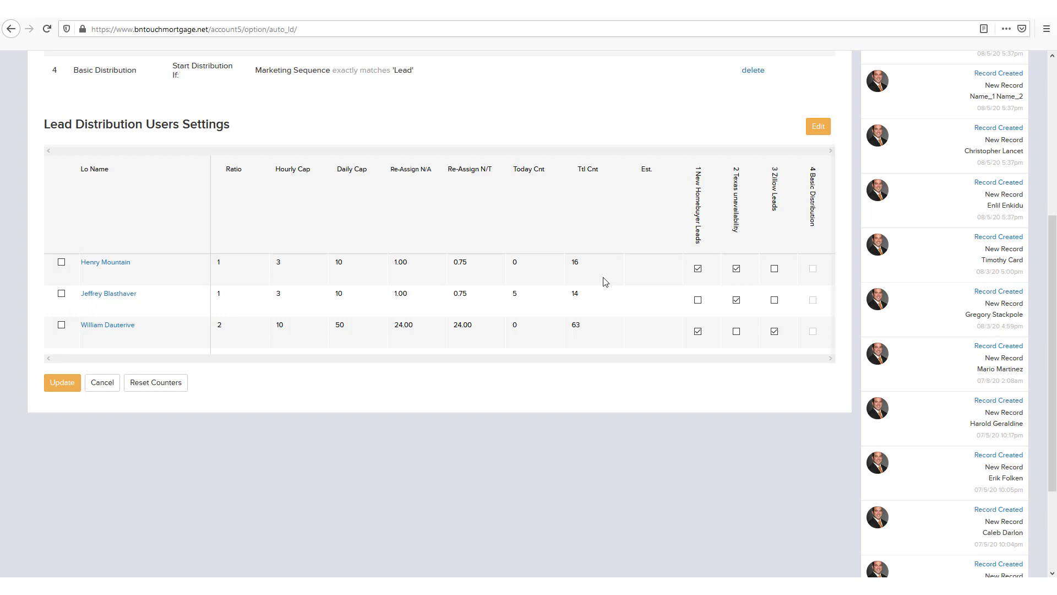
{"action": "left_click", "coordinate": [819, 127]}
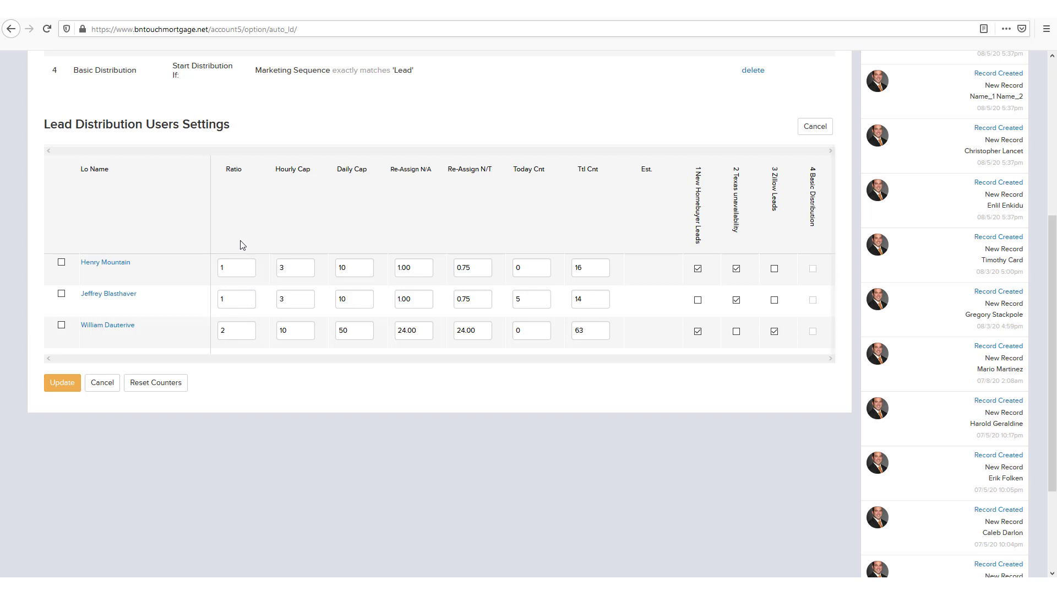
{"action": "left_click", "coordinate": [241, 332]}
{"action": "left_click", "coordinate": [234, 298]}
{"action": "left_click", "coordinate": [302, 196]}
{"action": "left_click", "coordinate": [467, 301]}
{"action": "left_click_drag", "start_coordinate": [422, 302], "coordinate": [384, 303]}
{"action": "type", "text": "0.25"}
{"action": "left_click", "coordinate": [383, 303]}
{"action": "scroll", "coordinate": [847, 187], "scroll_direction": "up", "scroll_amount": 3}
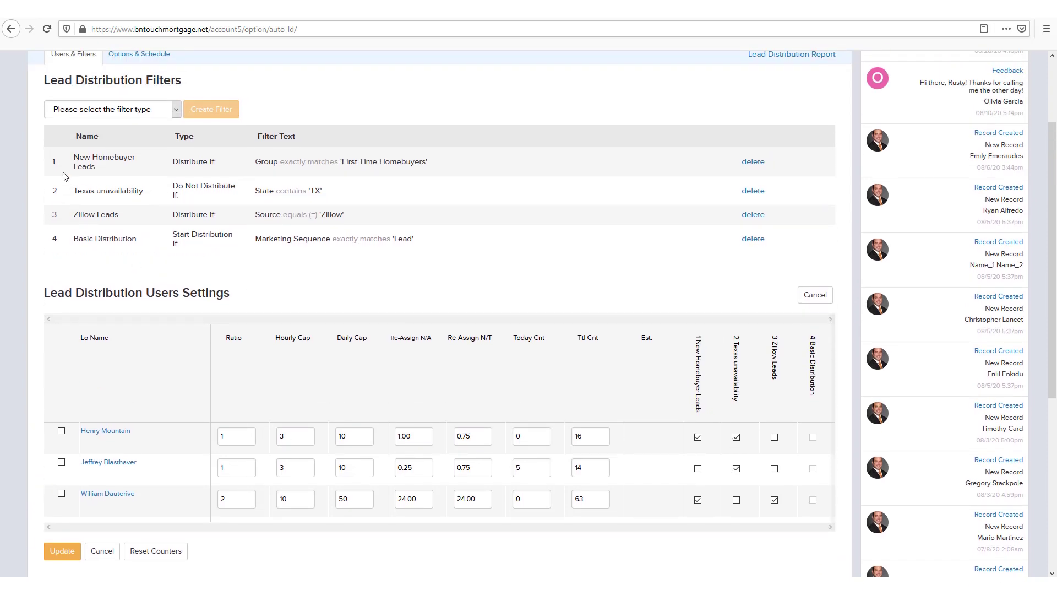